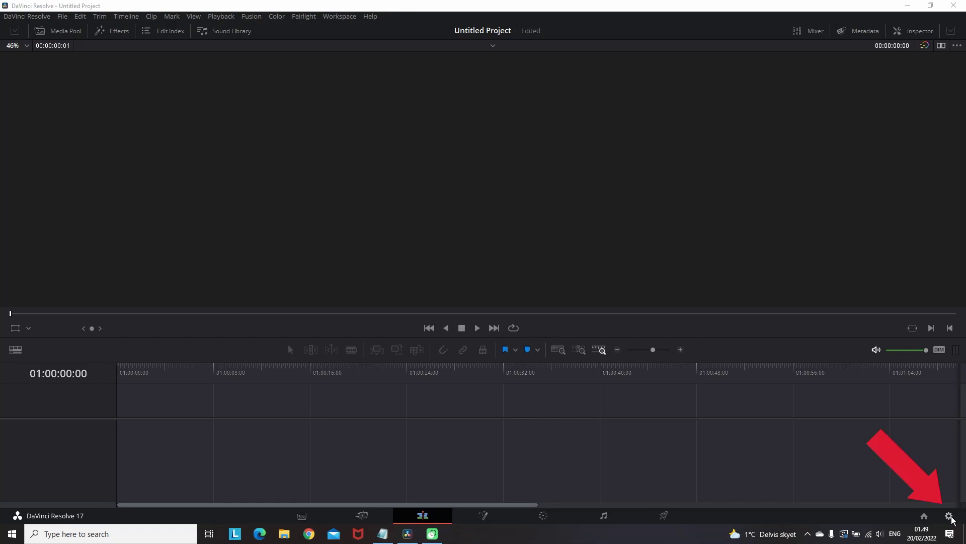
Set the project timeline resolution to 3840 x 2160 Ultra HD and save the project settings
click(949, 516)
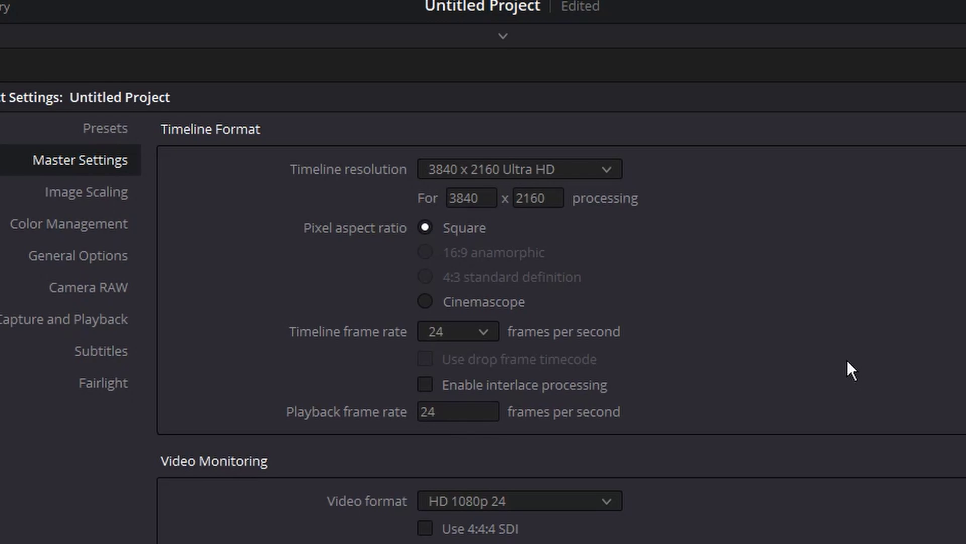
click(594, 173)
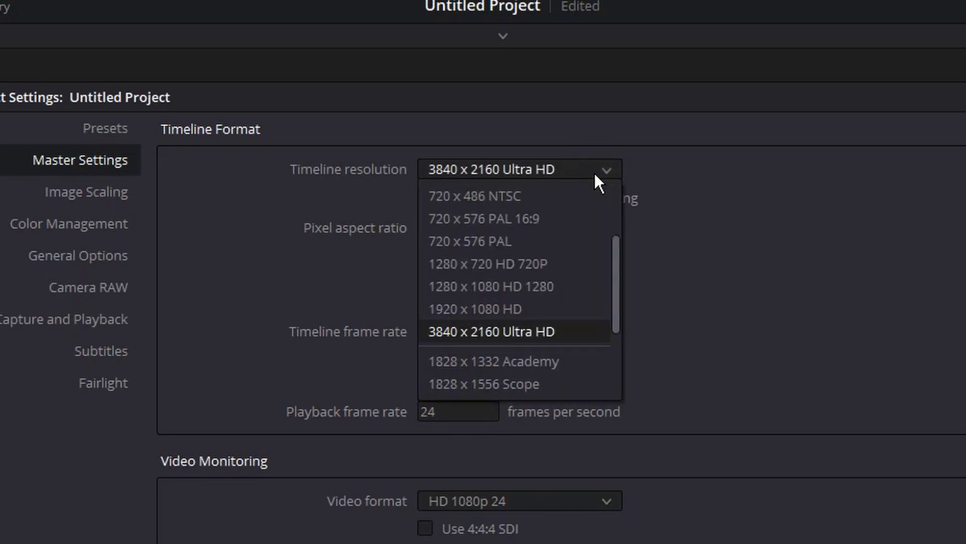
click(518, 310)
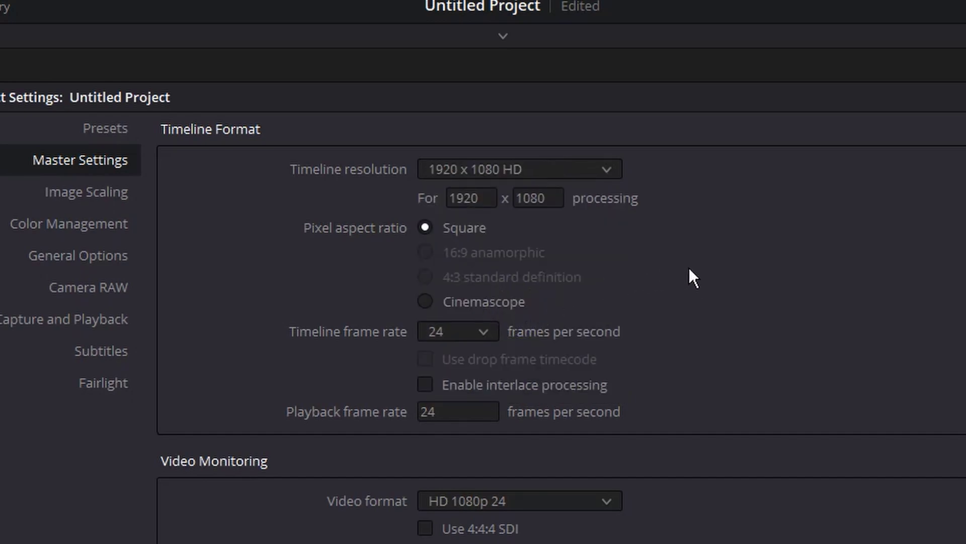
click(569, 171)
click(517, 331)
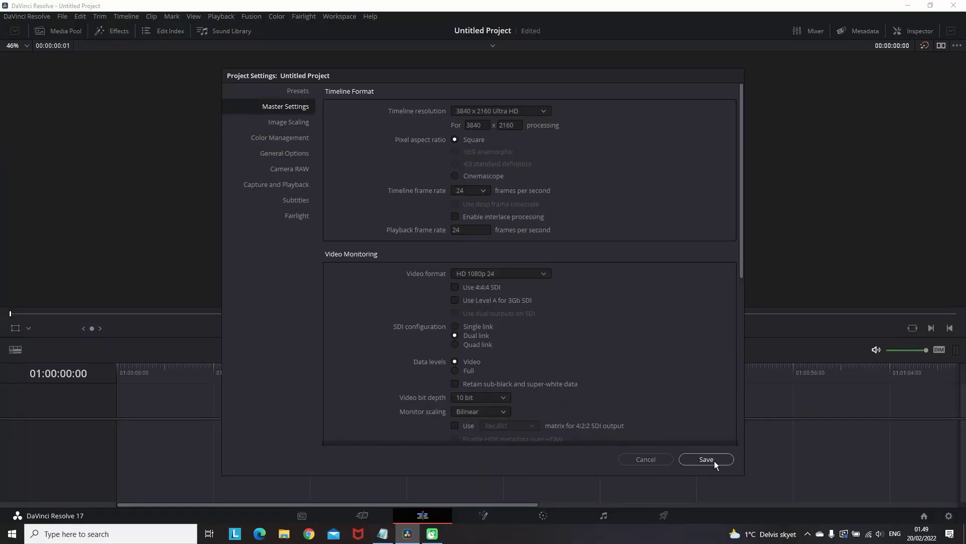
click(706, 459)
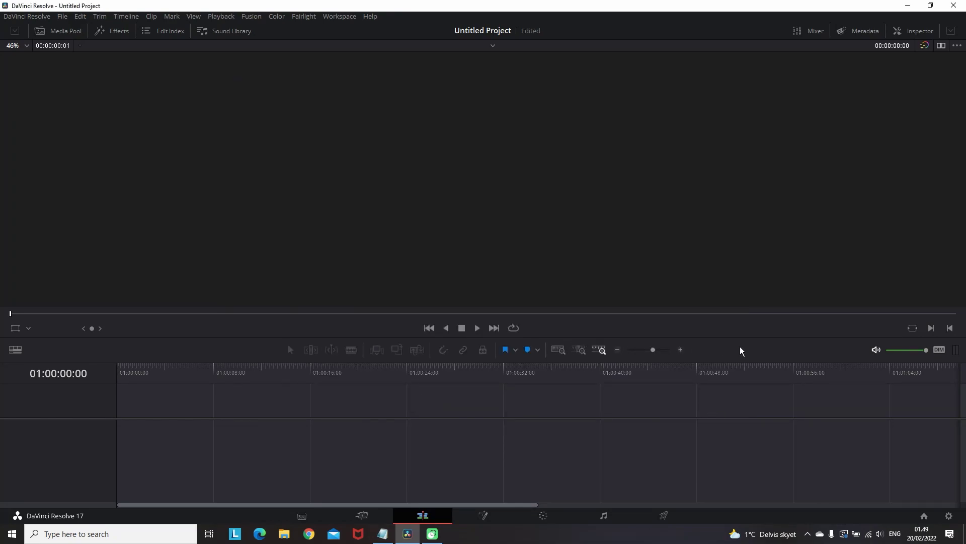
On the Deliver page, choose the Custom render preset and name the output file project1
click(664, 515)
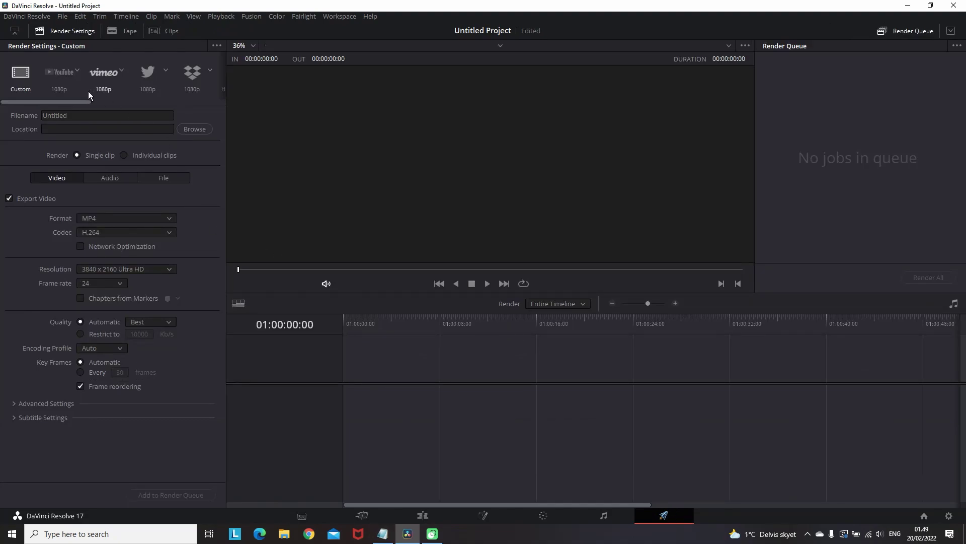
click(65, 81)
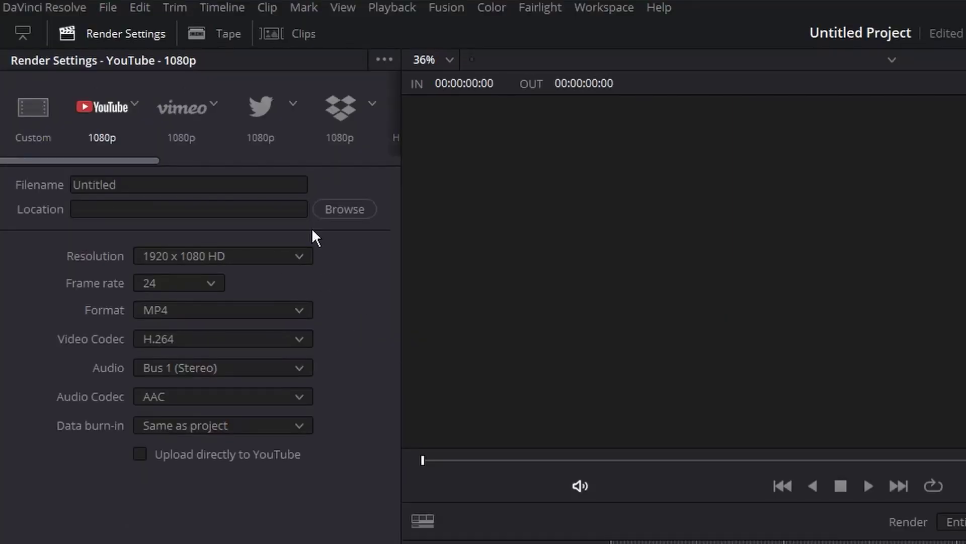
click(28, 126)
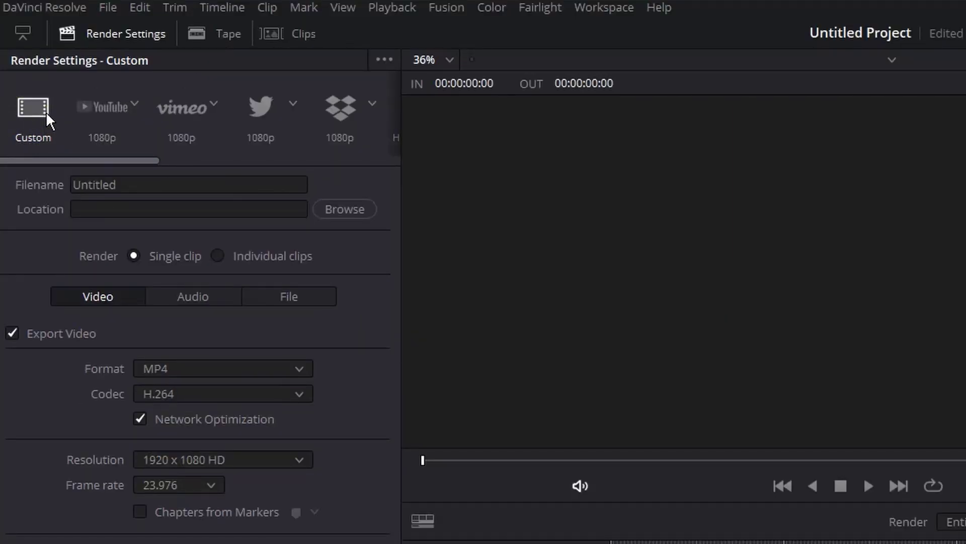
double_click(137, 181)
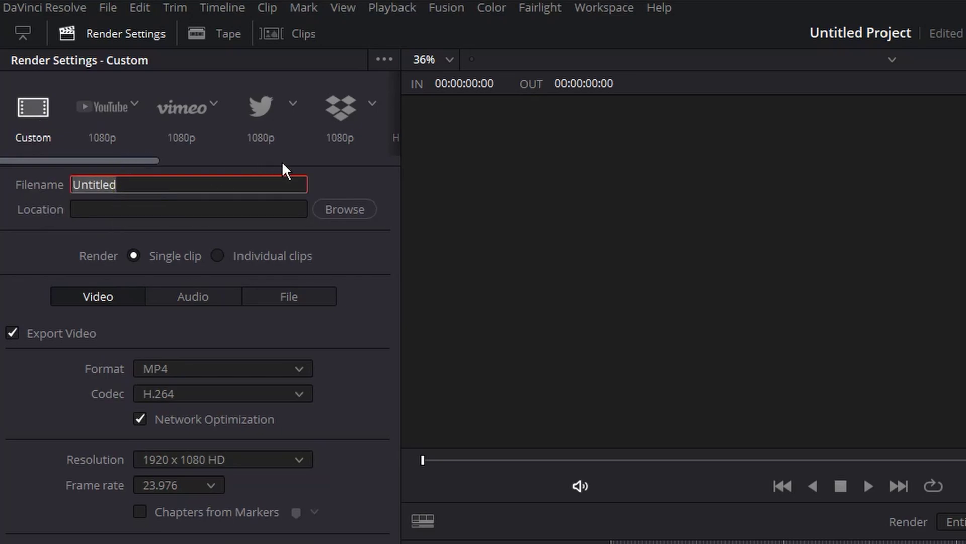
text(project1)
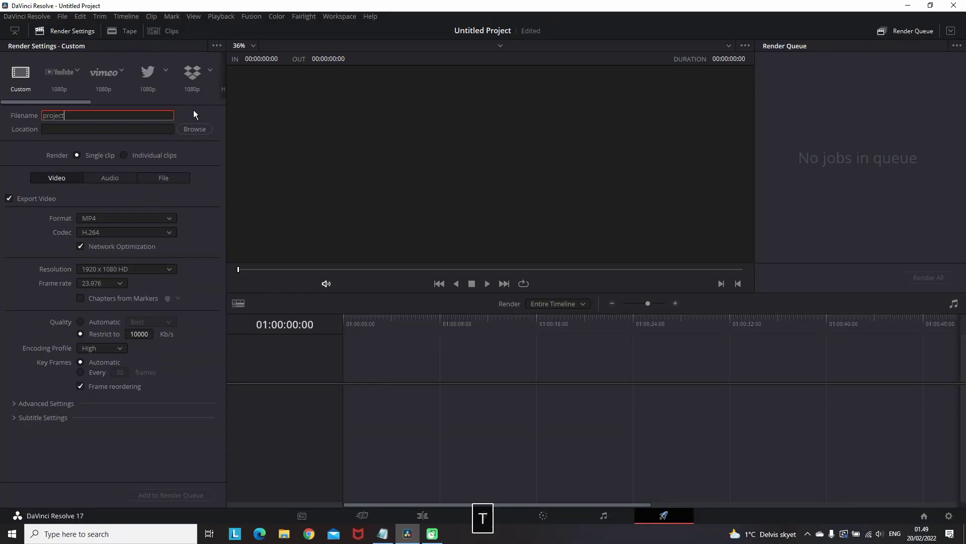
Set the render location to the Downloads folder
click(194, 114)
click(179, 130)
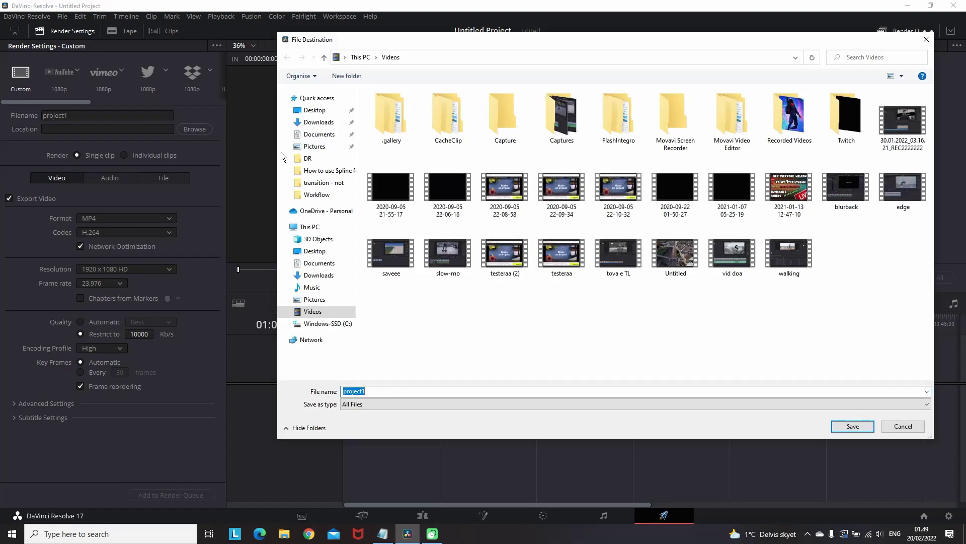
click(322, 126)
click(854, 429)
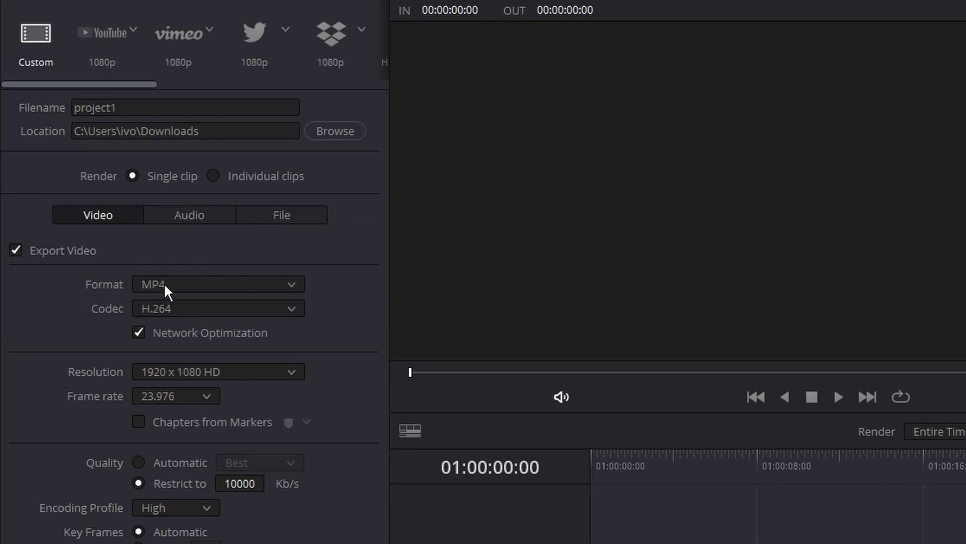
Change the render output format from MP4 to QuickTime
click(212, 288)
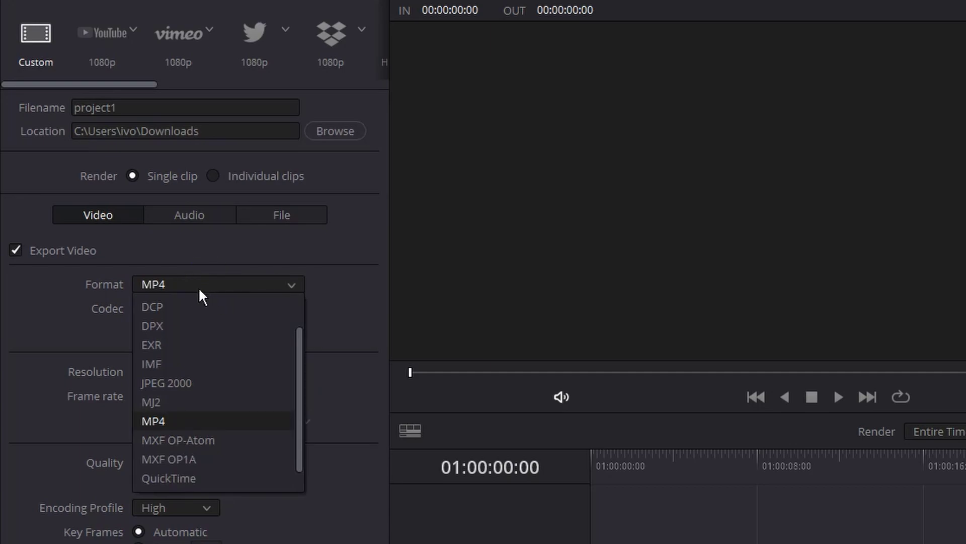
click(201, 476)
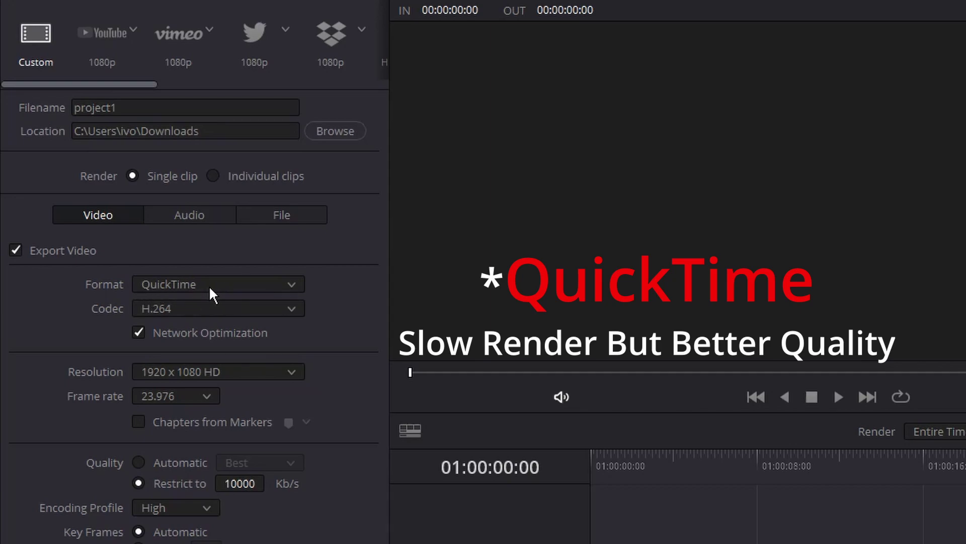
click(209, 285)
click(184, 418)
click(182, 284)
click(194, 475)
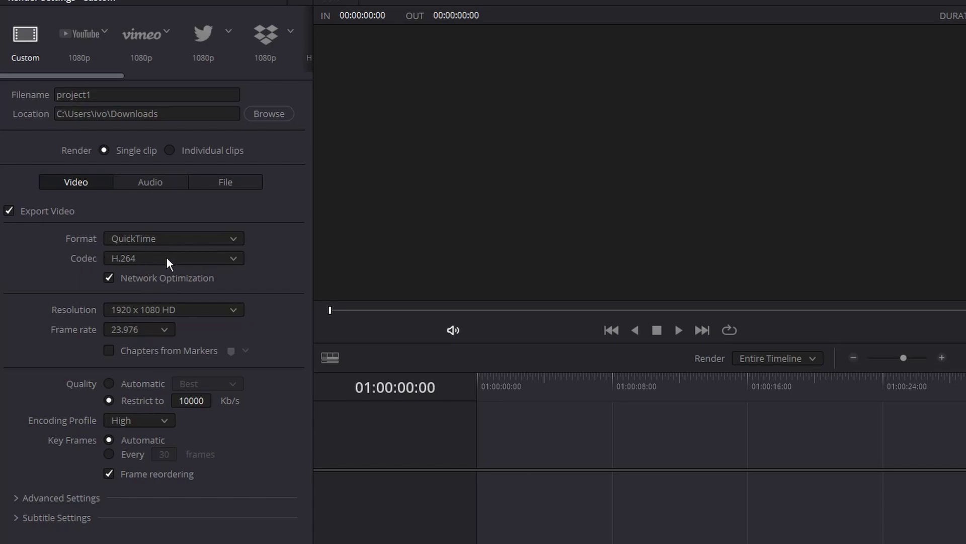
Keep the H.264 codec and set the render resolution to 3840 x 2160 Ultra HD
click(167, 259)
click(138, 338)
click(178, 314)
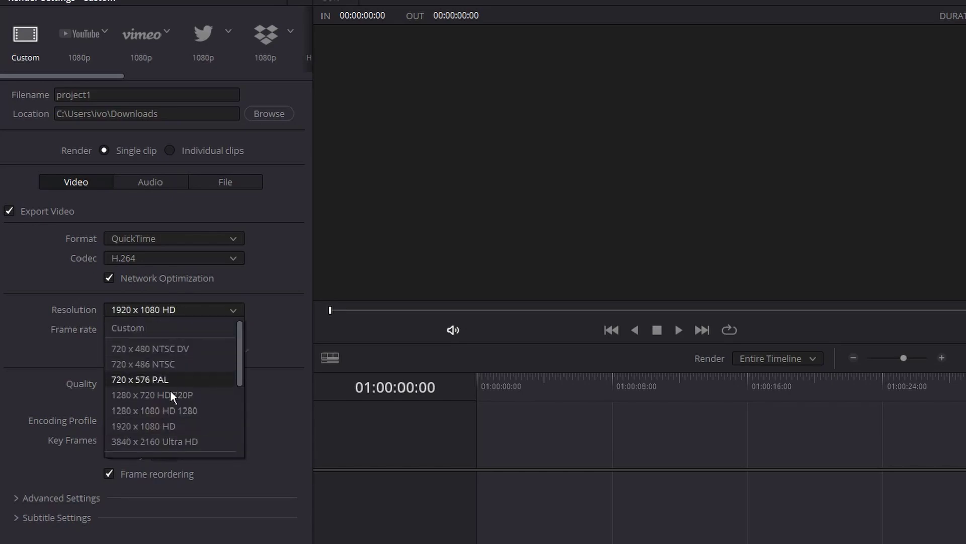
click(191, 443)
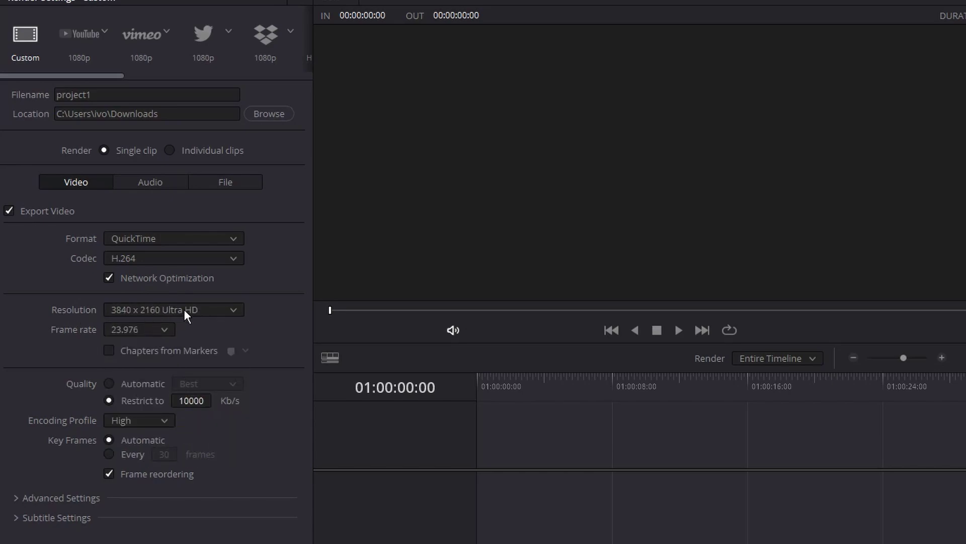
click(200, 312)
click(156, 425)
click(180, 313)
click(144, 443)
Restrict render quality to 100000 Kb/s
click(110, 385)
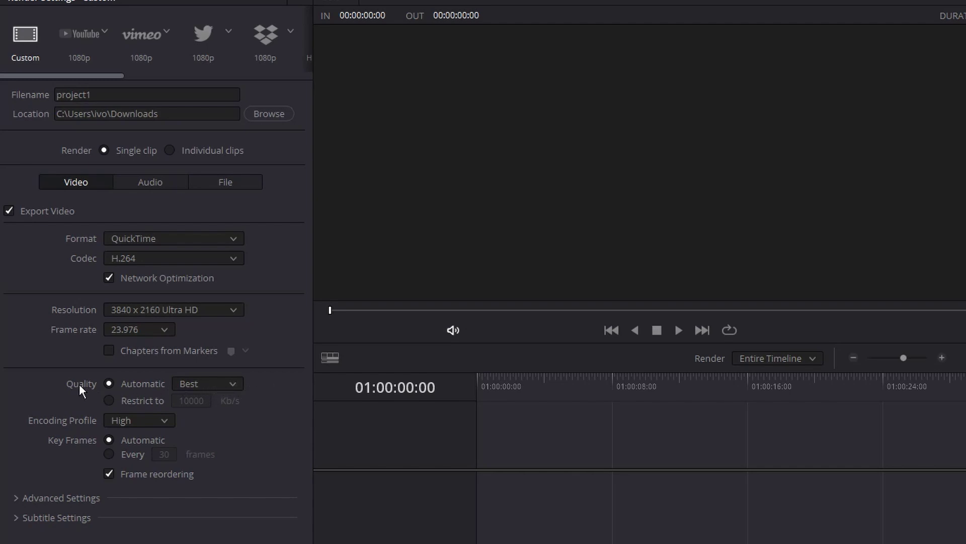
click(106, 405)
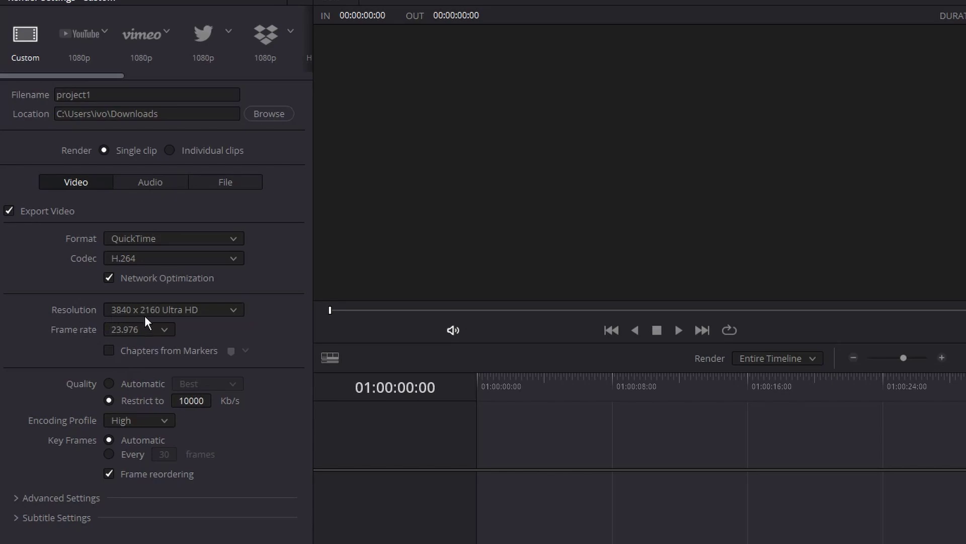
double_click(187, 401)
text(100000)
key(Return)
Keep the High encoding profile and collapse the Advanced Settings section
click(164, 420)
click(164, 421)
click(45, 494)
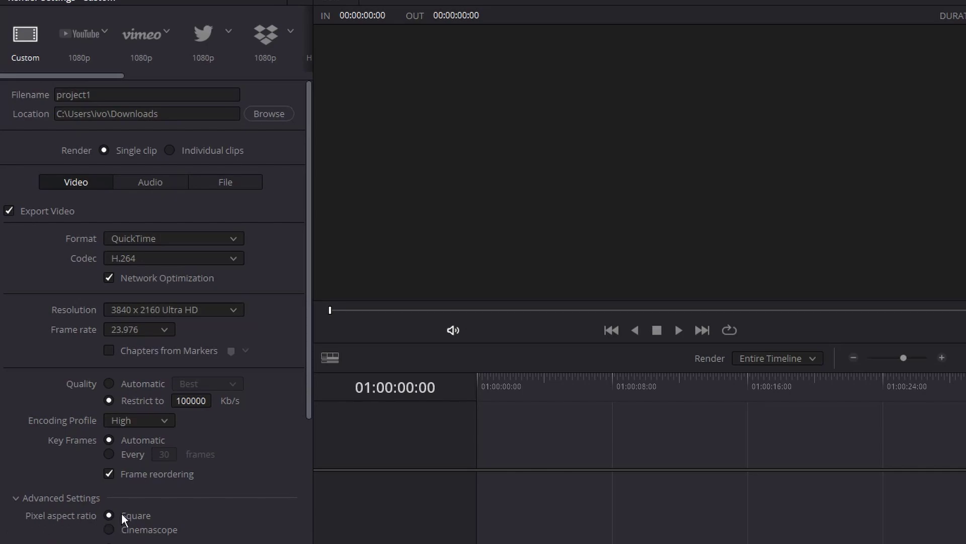
click(17, 498)
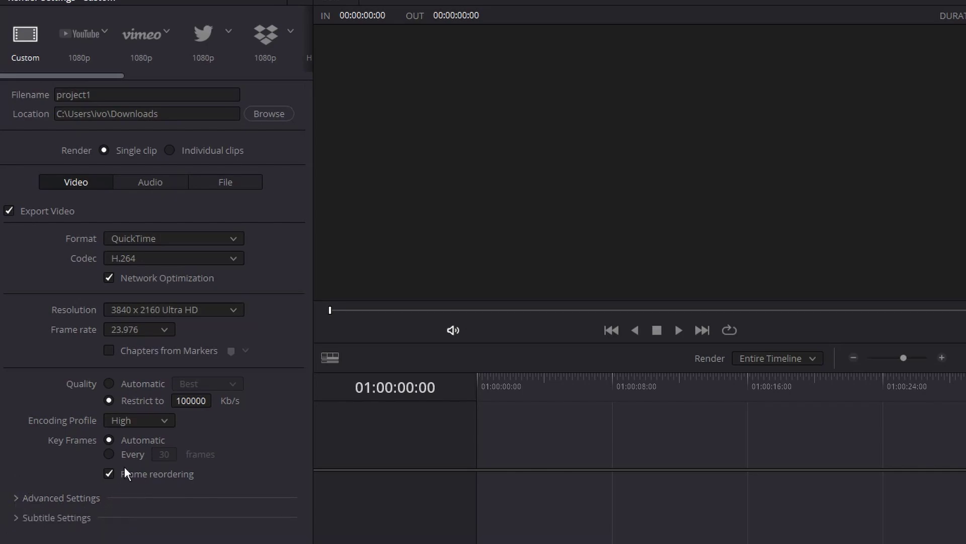
Change the render resolution to 1920 x 1080 HD and the bitrate limit to 30000 Kb/s
click(233, 309)
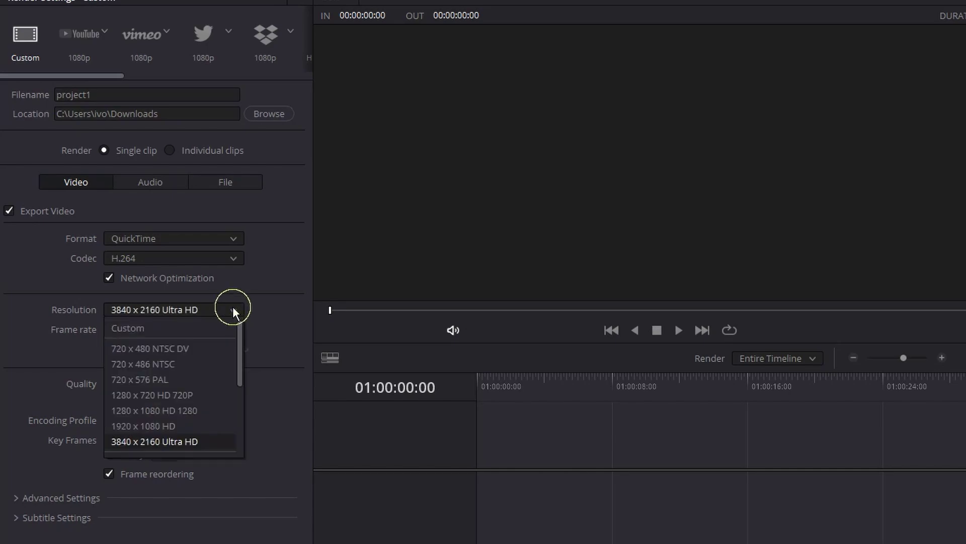
click(188, 427)
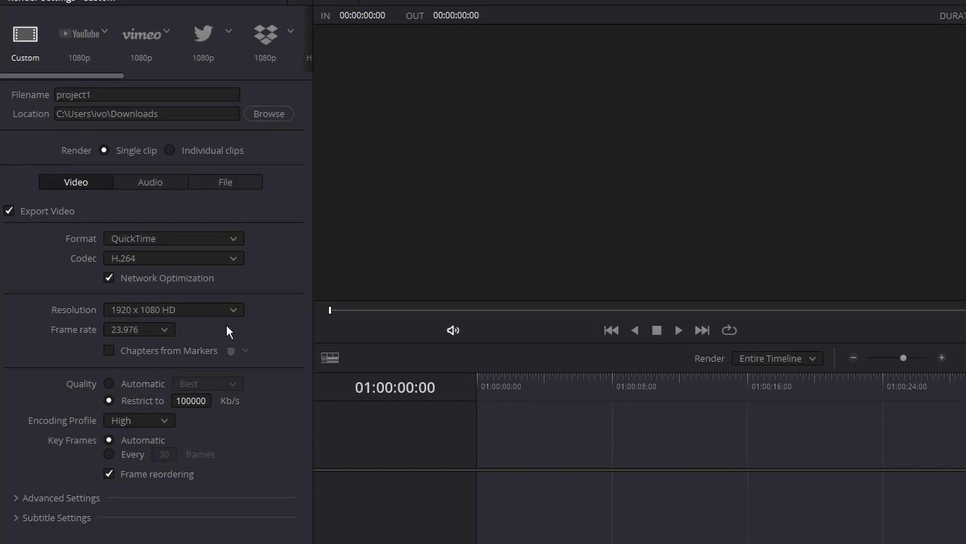
click(187, 402)
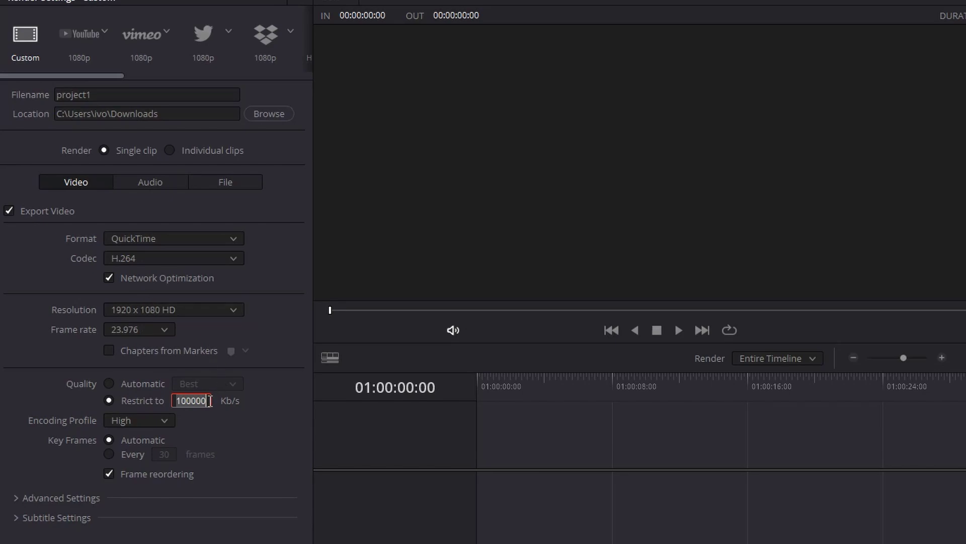
text(30000)
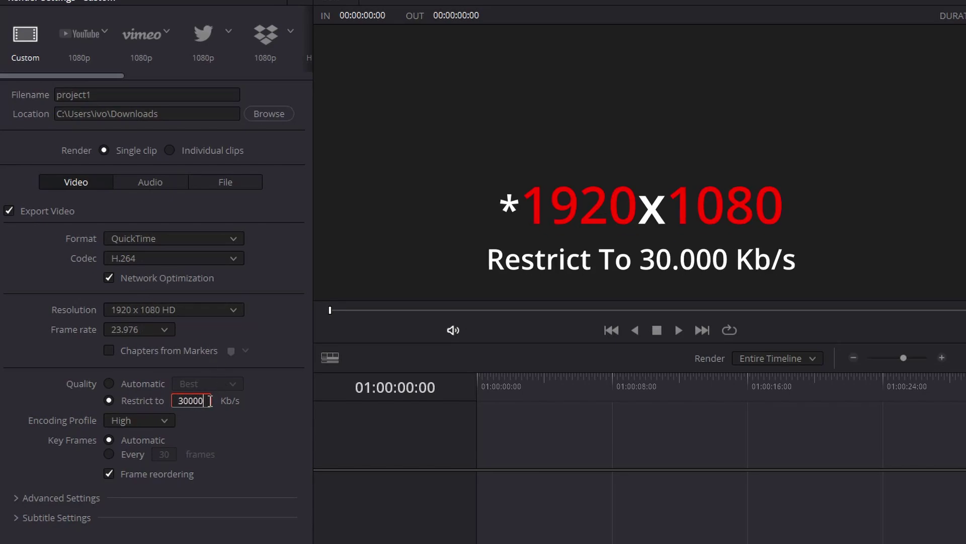
click(280, 379)
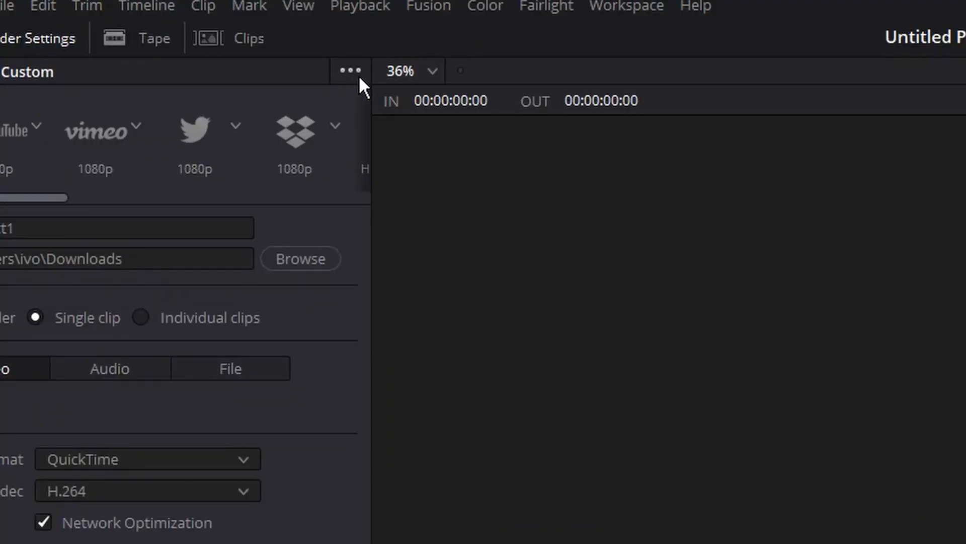
Save the current render settings as a new preset named HD SETTINGS
click(358, 73)
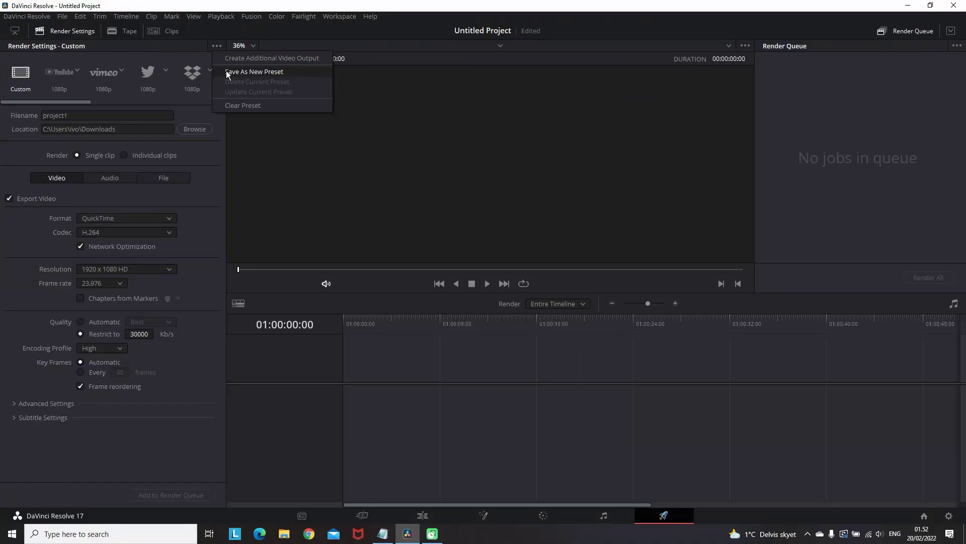
click(371, 130)
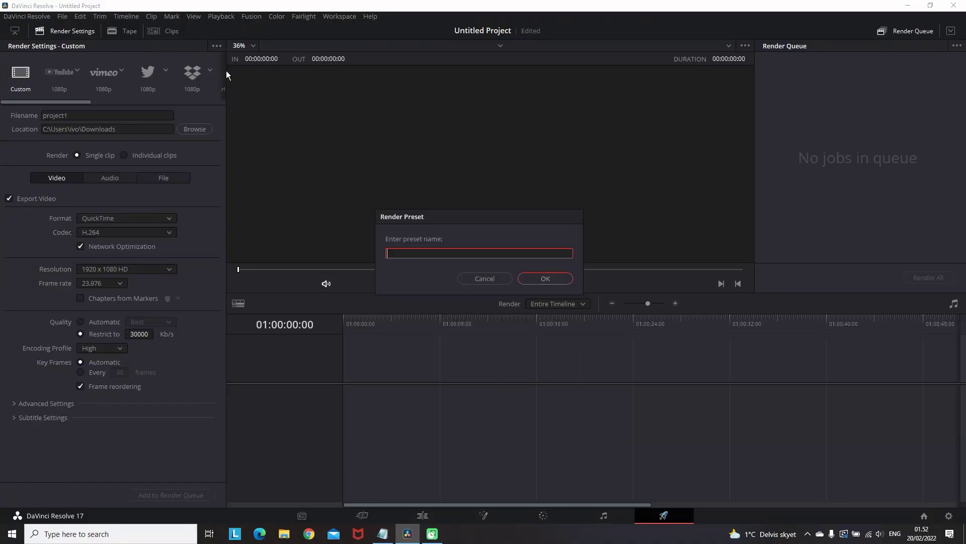
text(HD SETTING)
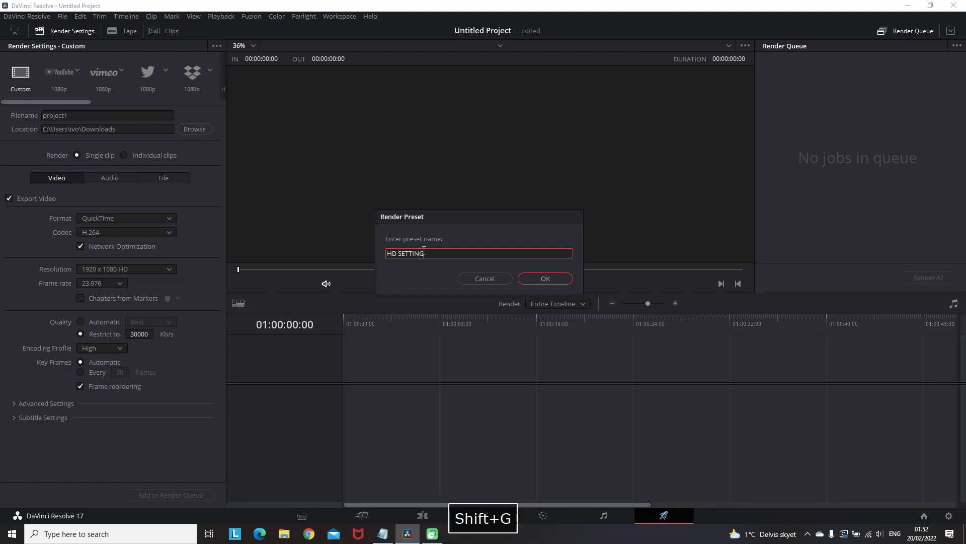
text(S)
click(540, 282)
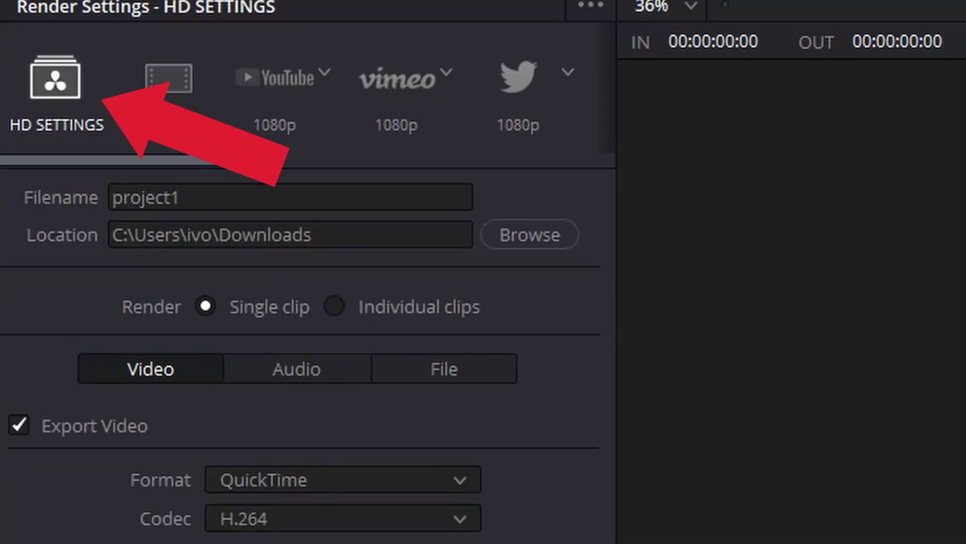
click(126, 269)
Set the resolution back to 3840 x 2160 Ultra HD with a 100000 Kb/s limit
click(122, 361)
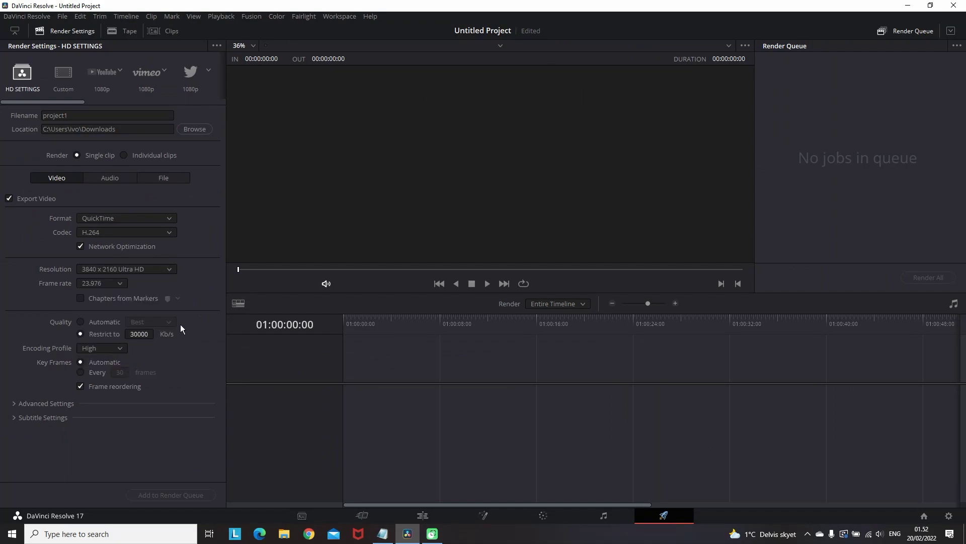
double_click(137, 334)
text(1)
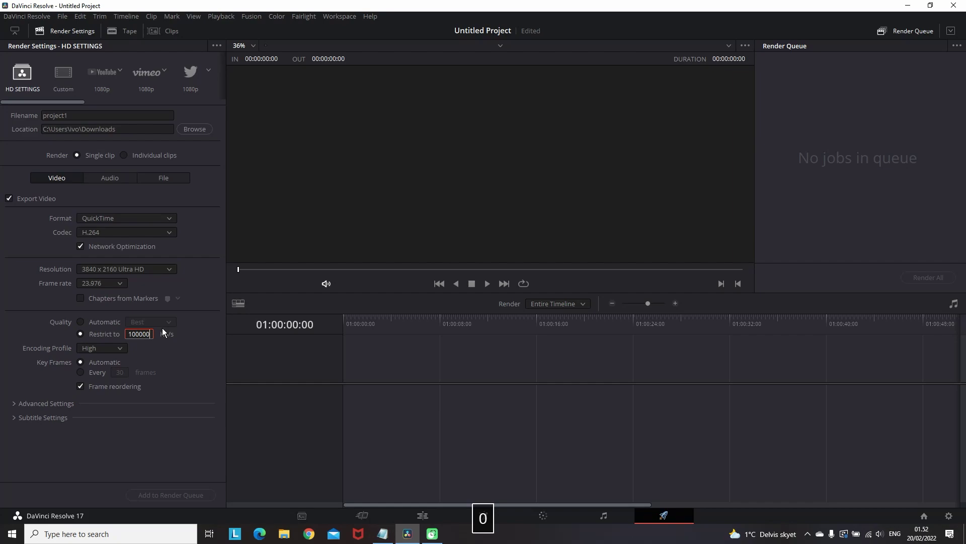
click(194, 327)
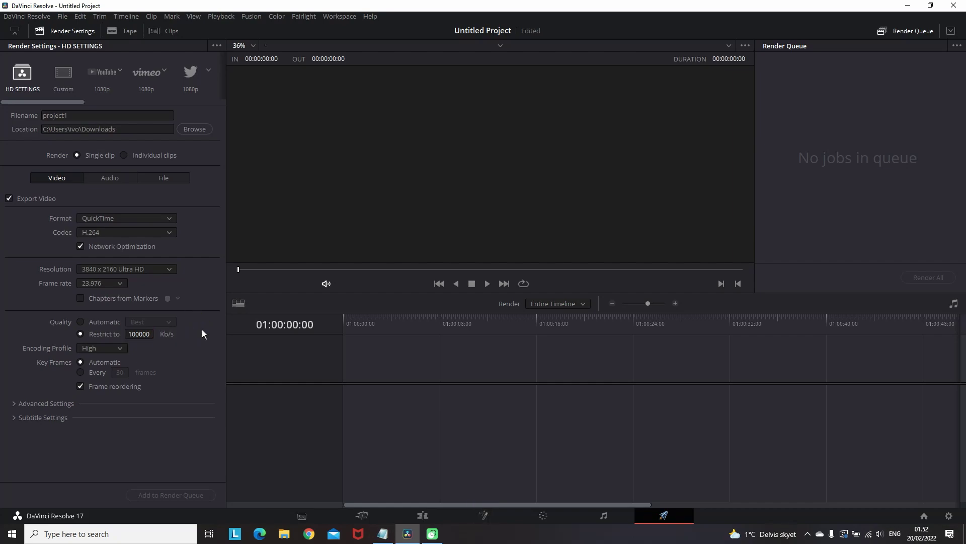
Save these settings as a new render preset named 4k SETTINGS
click(216, 45)
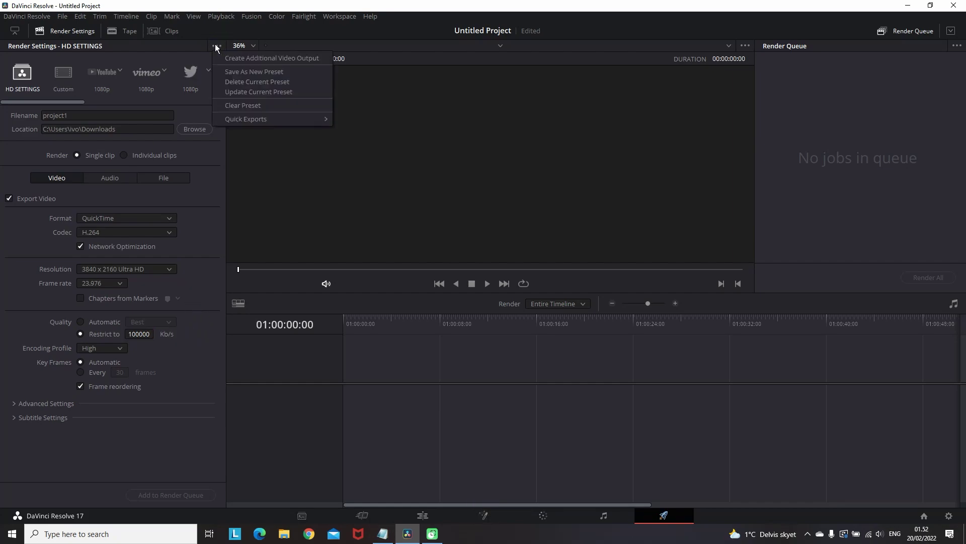
click(226, 69)
text(U)
key(BackSpace)
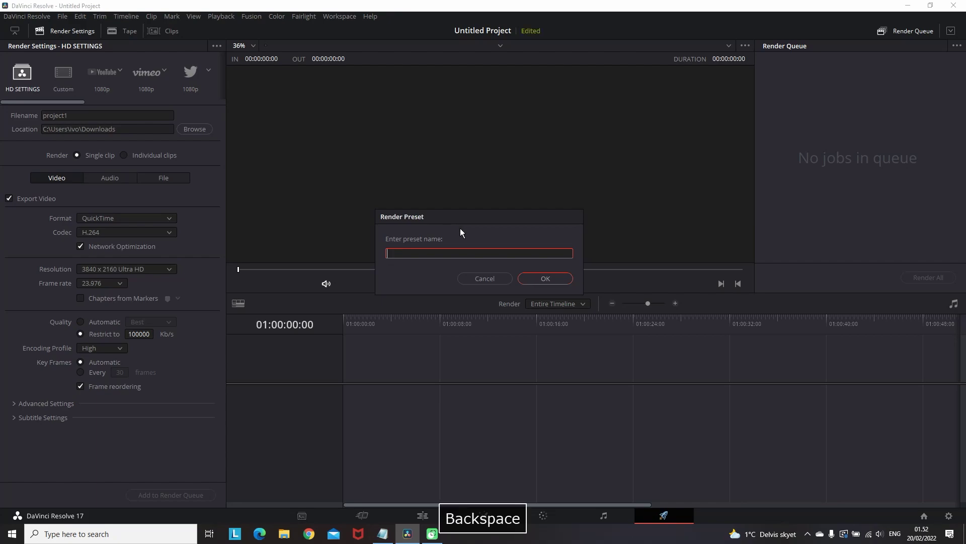
text(4k SETTINGS)
click(546, 278)
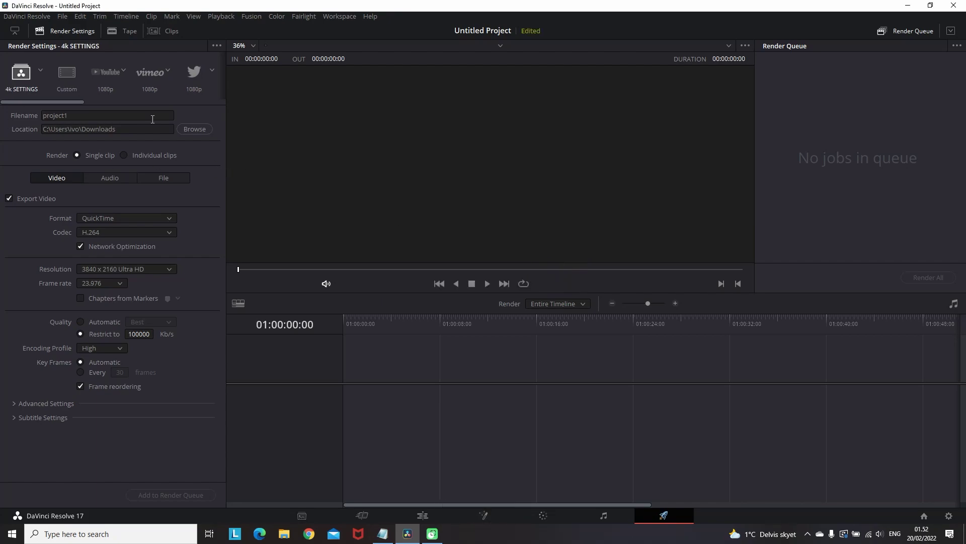
Switch to the HD SETTINGS preset and back to 4k SETTINGS to verify both
click(42, 70)
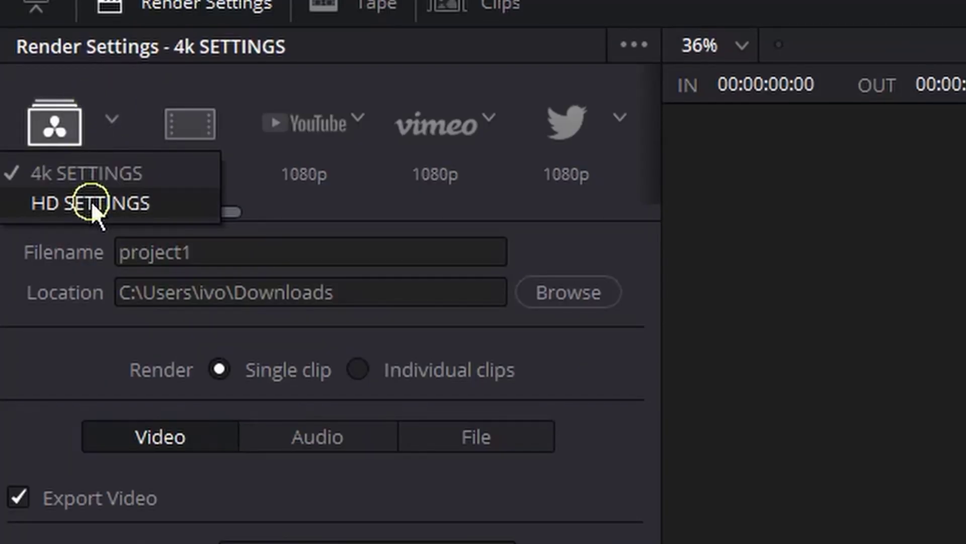
click(92, 203)
click(112, 120)
click(103, 167)
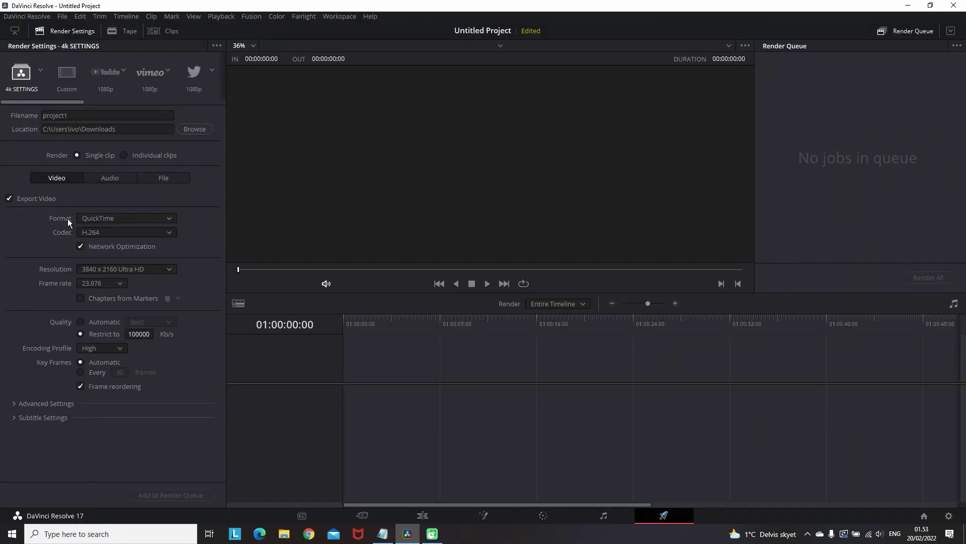
Change the container format from QuickTime to MP4, keeping H.264
click(166, 217)
click(105, 297)
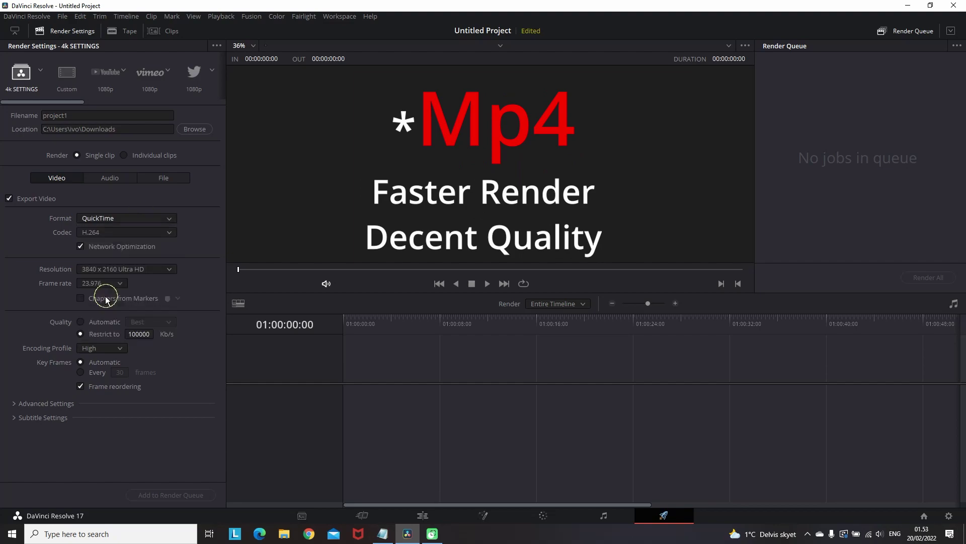